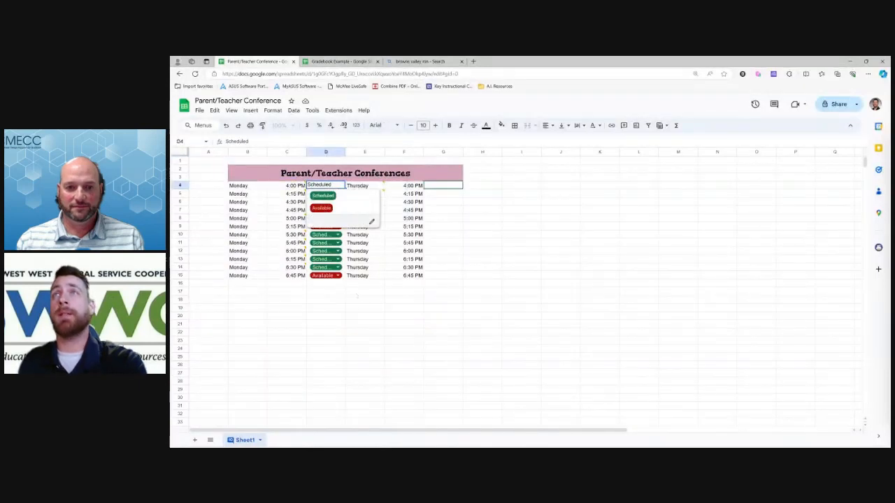
Examine the status dropdown choices for the Monday slots in D4 and D6.
{"action": "left_click", "coordinate": [327, 287]}
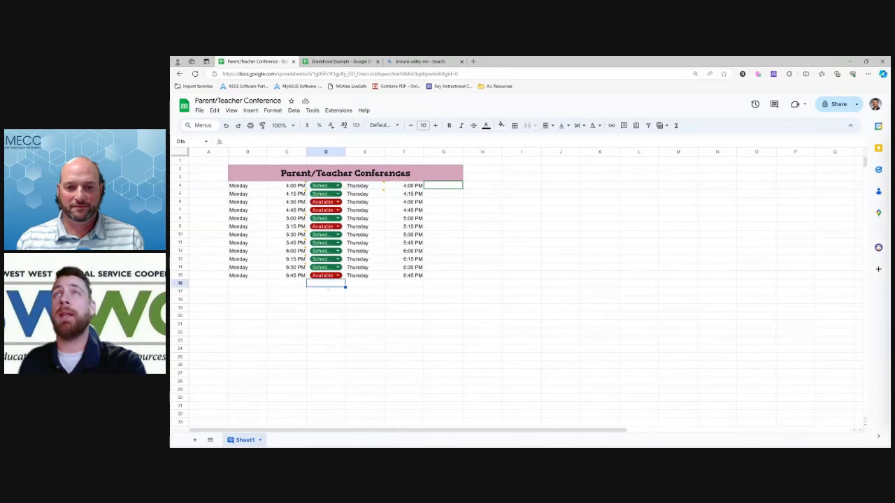
{"action": "mouse_move", "coordinate": [295, 186]}
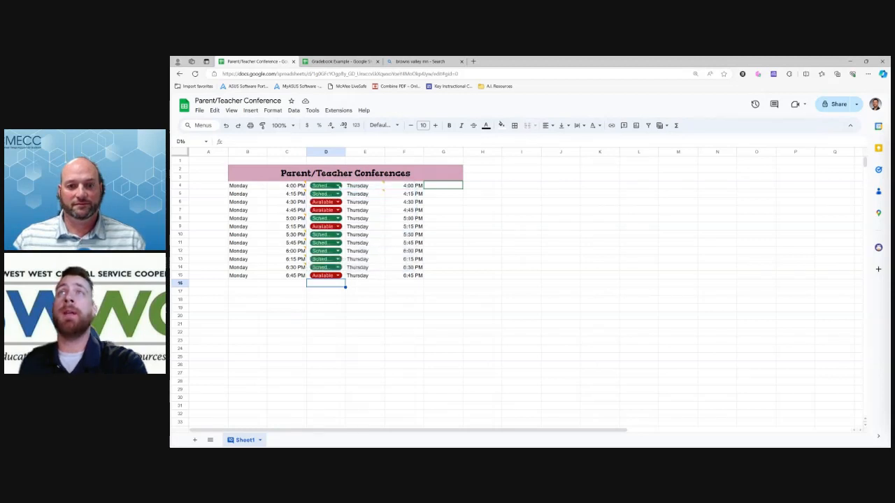
{"action": "left_click", "coordinate": [328, 185]}
{"action": "left_click", "coordinate": [323, 196]}
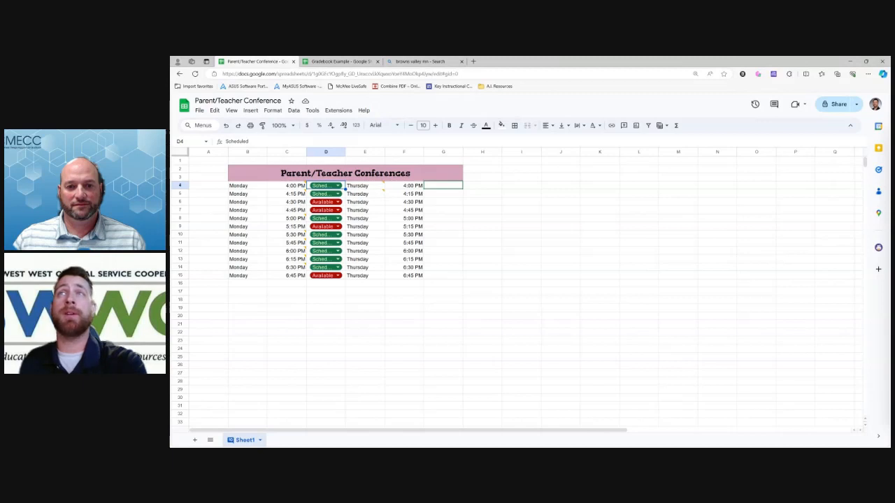
{"action": "left_click", "coordinate": [337, 202]}
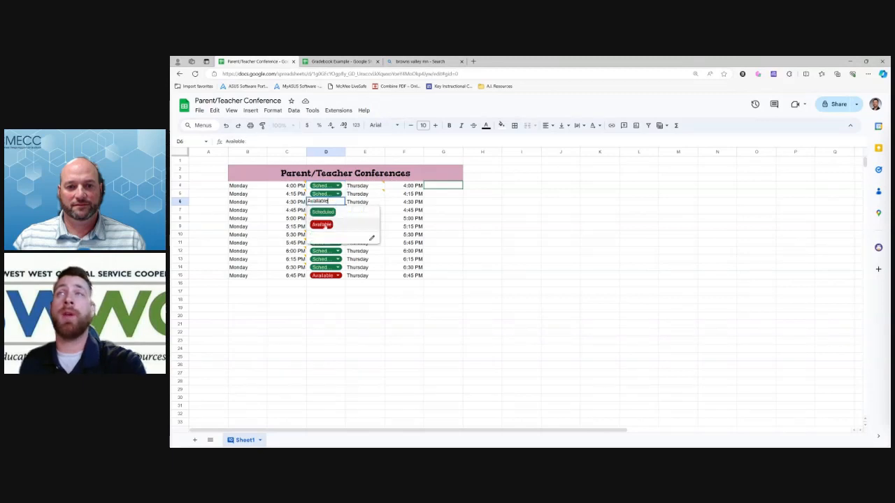
{"action": "left_click", "coordinate": [365, 292]}
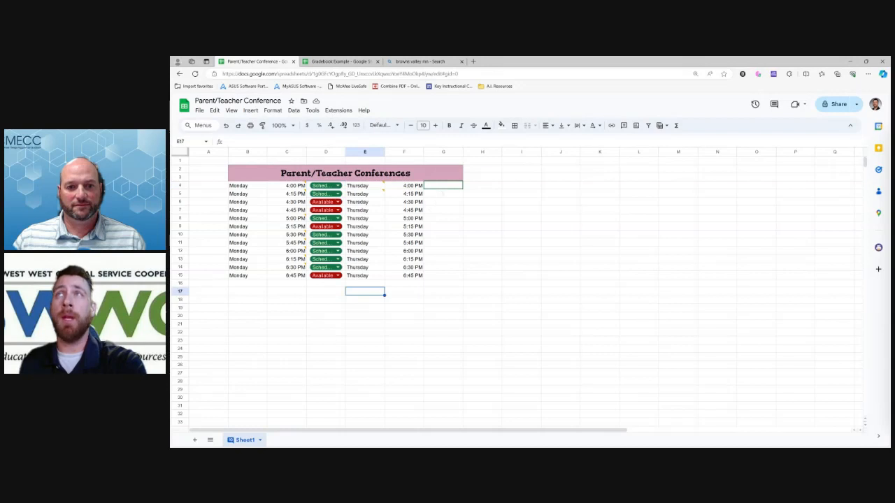
Insert a dropdown in G4 for the Thursday 4:00 PM slot and copy it down through G15.
{"action": "left_click", "coordinate": [440, 187]}
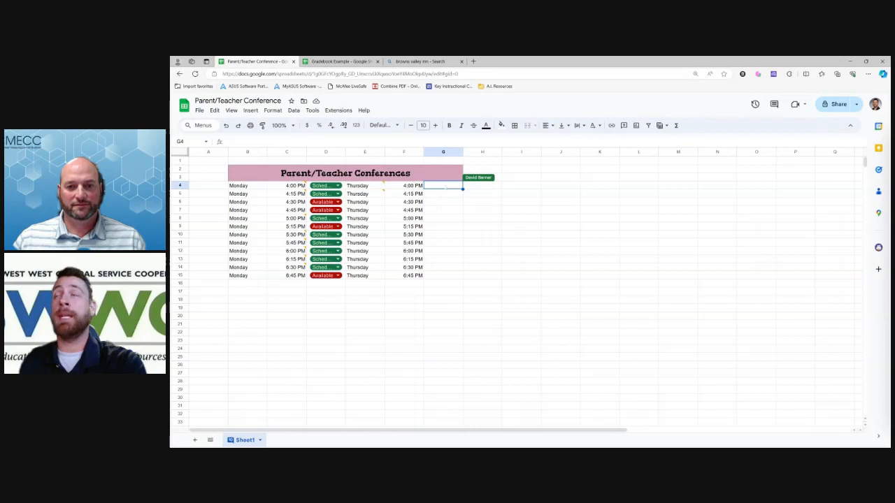
{"action": "right_click", "coordinate": [445, 187]}
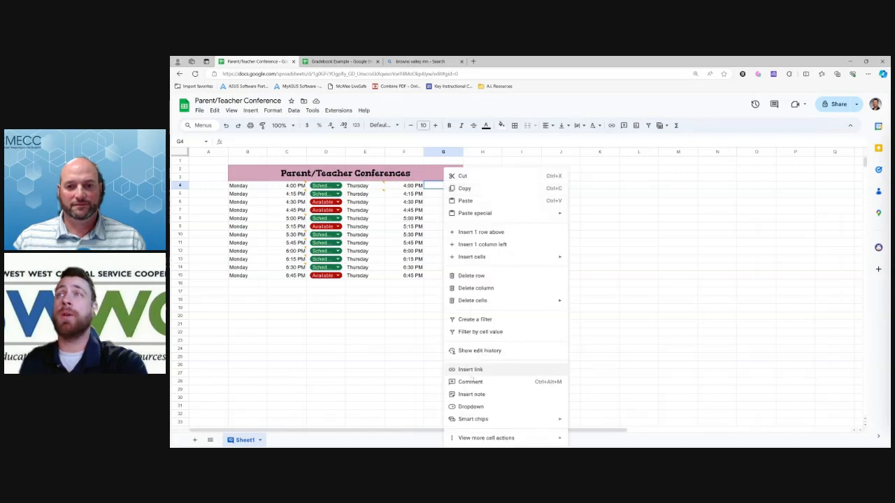
{"action": "left_click", "coordinate": [479, 408]}
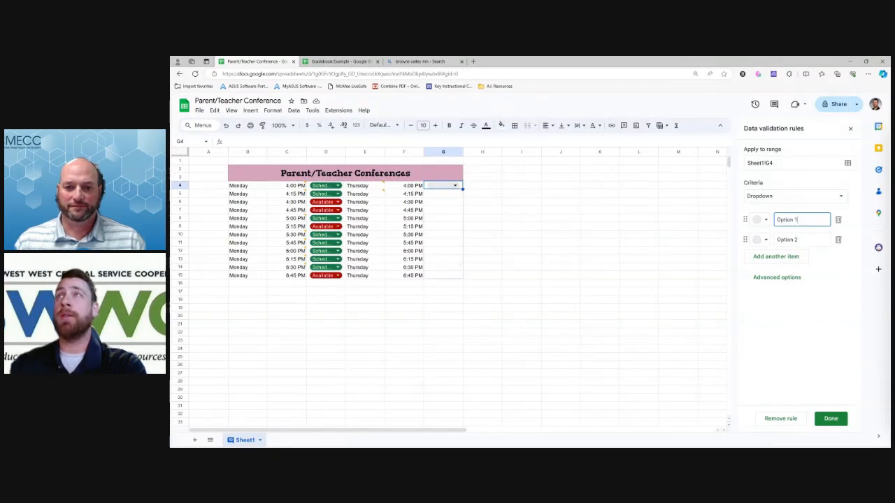
{"action": "left_click_drag", "start_coordinate": [463, 190], "coordinate": [458, 276]}
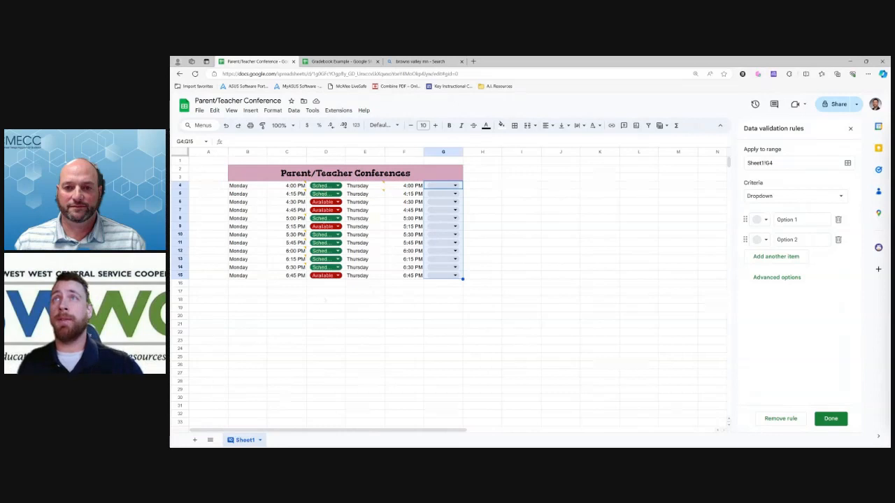
Name the two G4 dropdown items Scheduled and Available, leaving no blank extra items in the list.
{"action": "left_click", "coordinate": [801, 220]}
{"action": "type", "text": "Scheduled"}
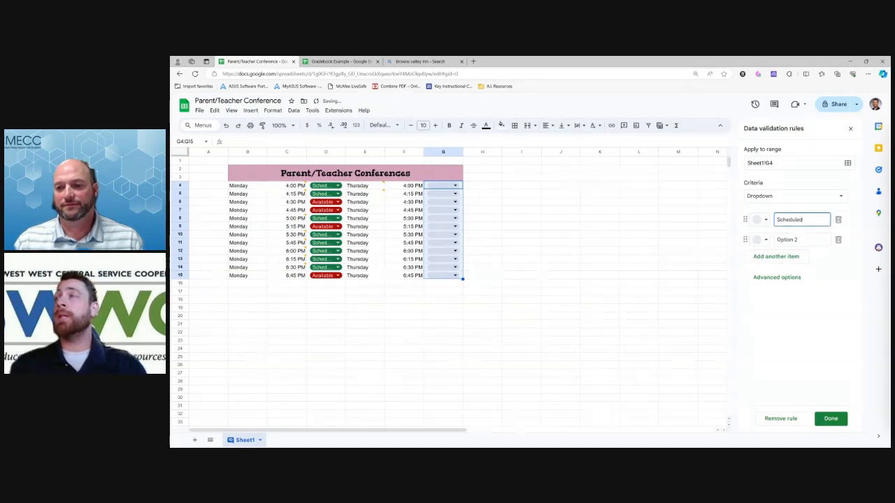
{"action": "key", "text": "Return"}
{"action": "type", "text": "Available"}
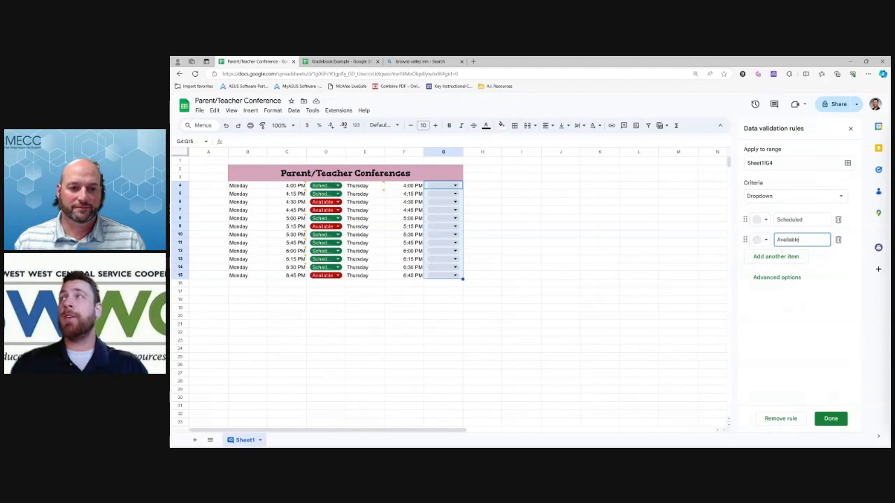
{"action": "key", "text": "Return"}
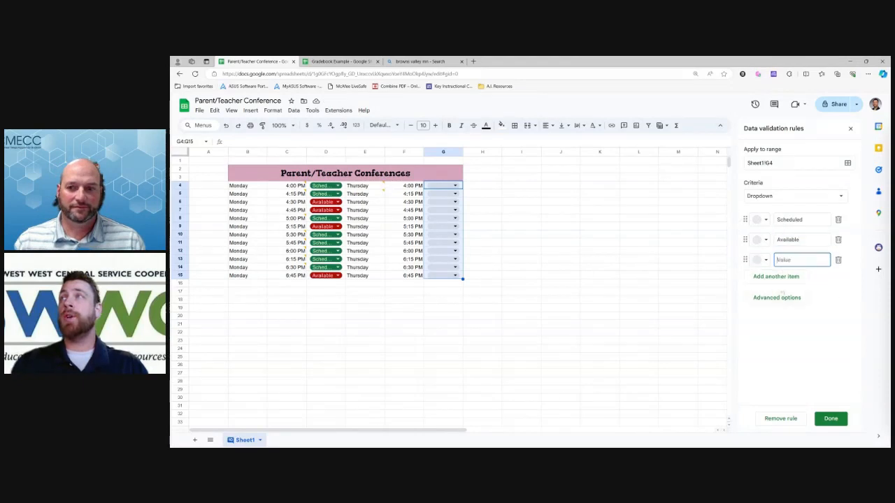
{"action": "key", "text": "Return"}
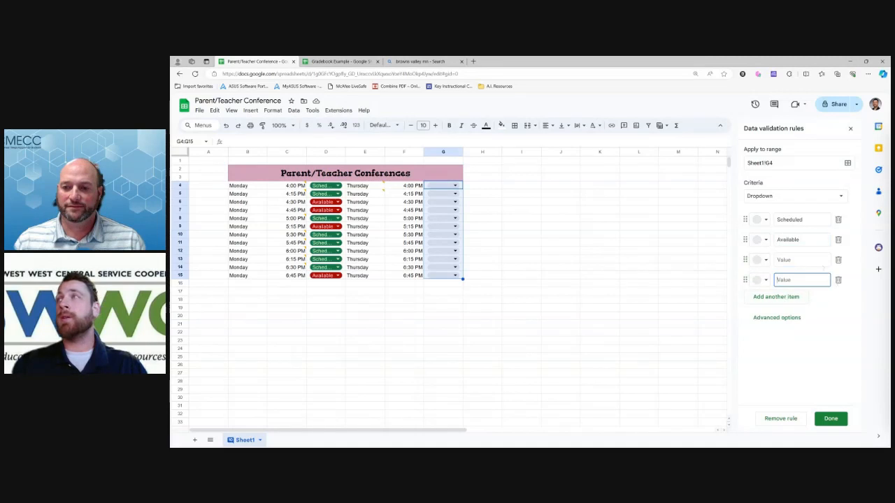
{"action": "left_click", "coordinate": [839, 280]}
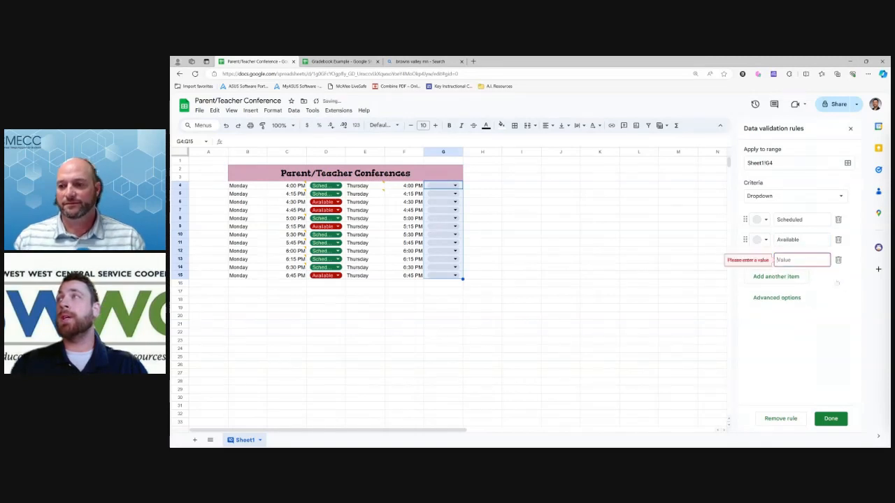
{"action": "left_click", "coordinate": [838, 259]}
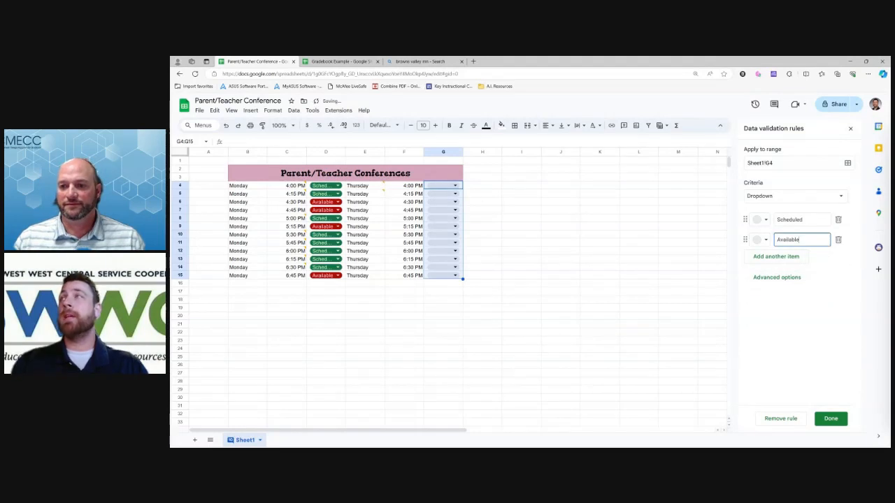
Color Scheduled dark green and Available dark red, then save the dropdown rule and close the data validation rules.
{"action": "left_click", "coordinate": [761, 224]}
{"action": "left_click", "coordinate": [812, 260]}
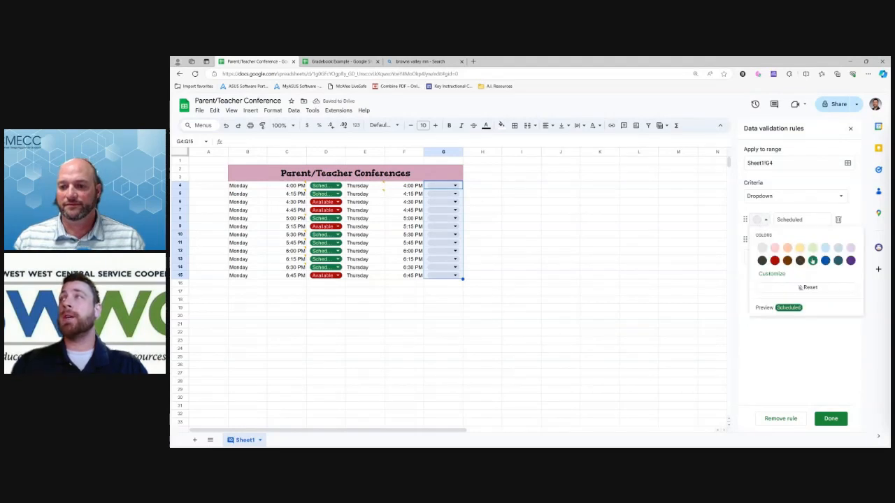
{"action": "left_click", "coordinate": [761, 239]}
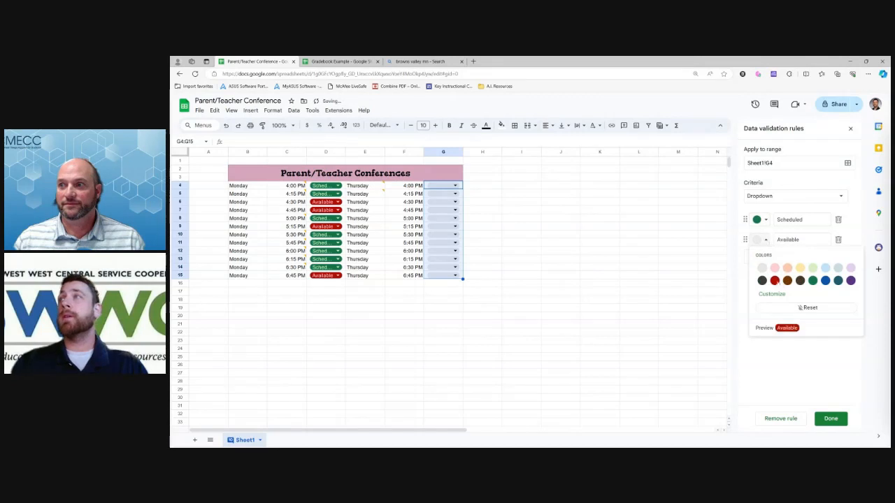
{"action": "left_click", "coordinate": [775, 281]}
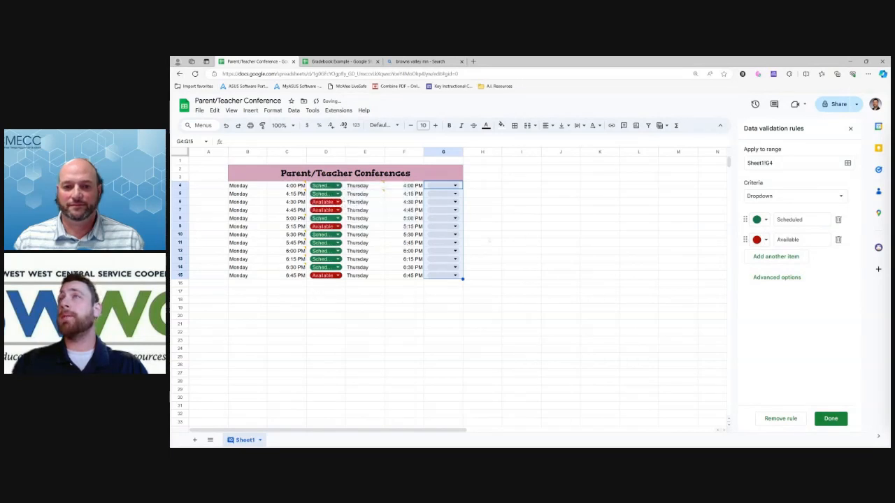
{"action": "left_click", "coordinate": [831, 419]}
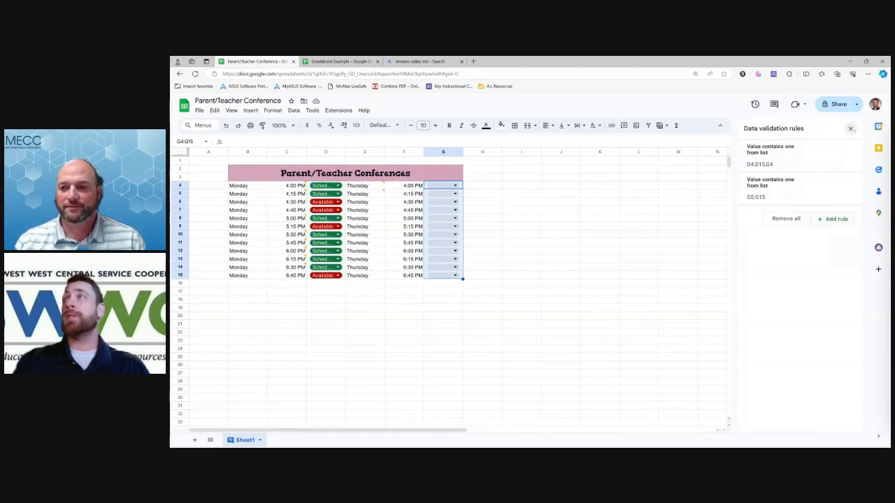
{"action": "left_click", "coordinate": [850, 128]}
{"action": "left_click", "coordinate": [599, 226]}
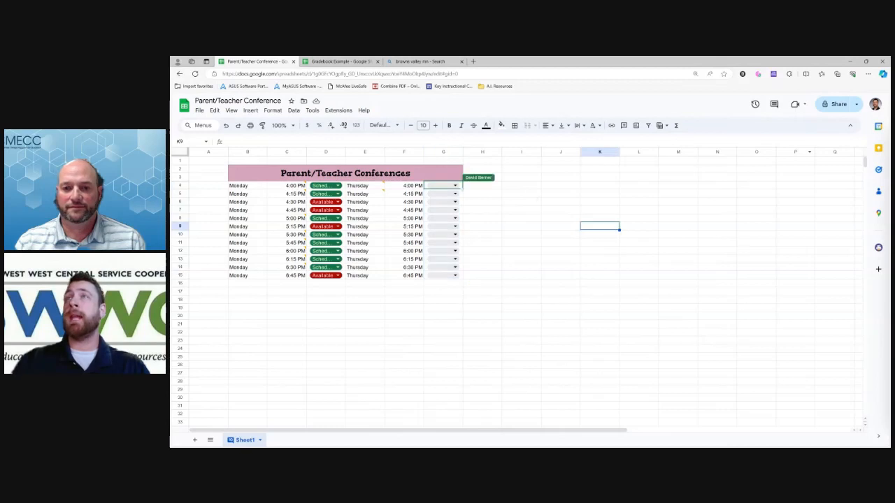
Set G4 to Scheduled and G5 to Option 2, and recheck the choices offered in G4.
{"action": "left_click", "coordinate": [455, 186]}
{"action": "left_click", "coordinate": [441, 196]}
{"action": "left_click", "coordinate": [455, 193]}
{"action": "left_click", "coordinate": [445, 216]}
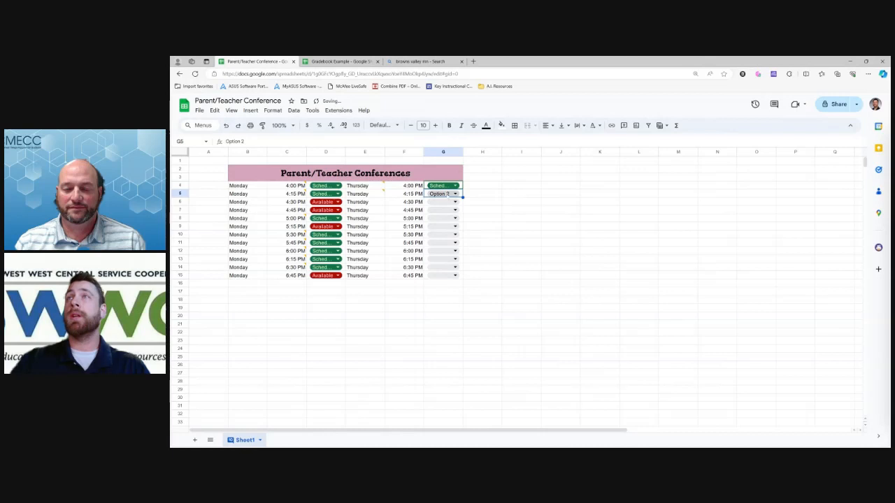
{"action": "left_click", "coordinate": [455, 186]}
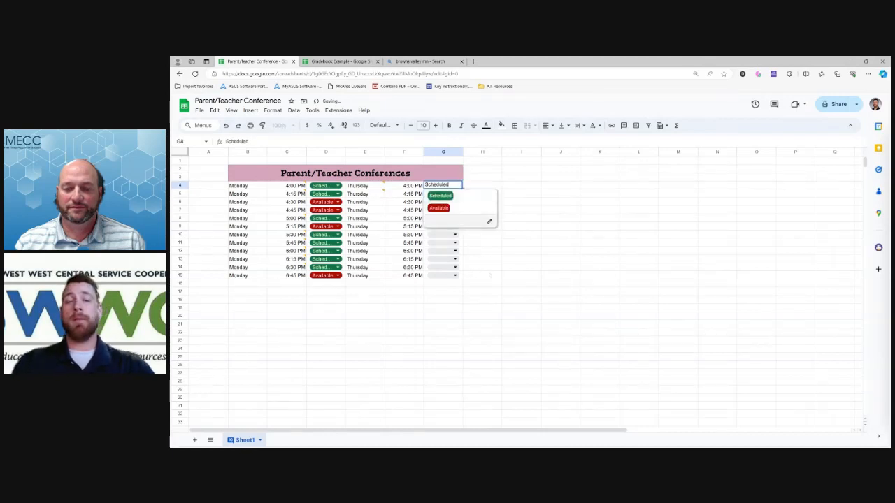
{"action": "key", "text": "Return"}
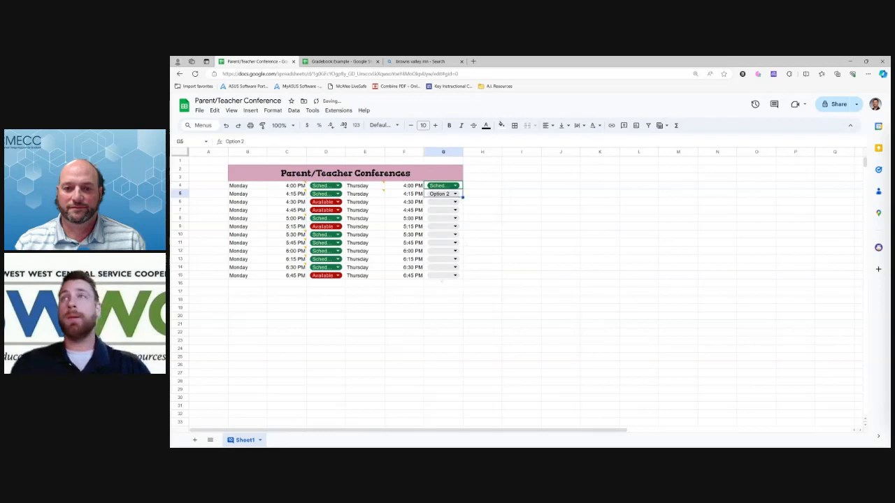
{"action": "left_click", "coordinate": [455, 275]}
{"action": "left_click", "coordinate": [483, 268]}
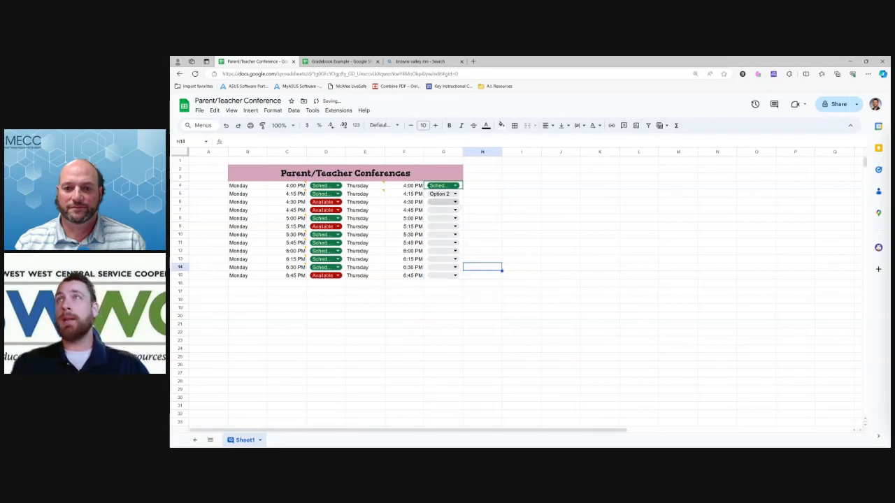
{"action": "left_click", "coordinate": [450, 195]}
{"action": "left_click", "coordinate": [483, 194]}
{"action": "left_click", "coordinate": [639, 259]}
{"action": "left_click", "coordinate": [678, 276]}
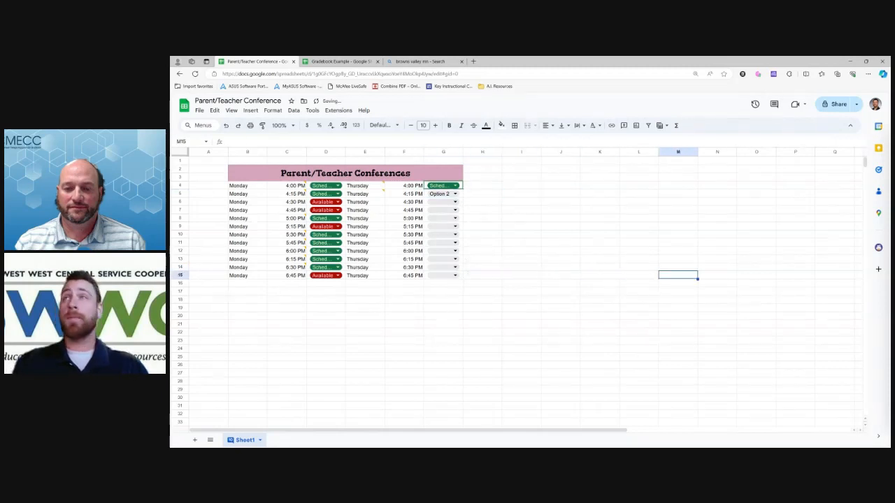
{"action": "left_click", "coordinate": [455, 195]}
Delete the dropdowns and their contents from G5:G15.
{"action": "left_click", "coordinate": [445, 251]}
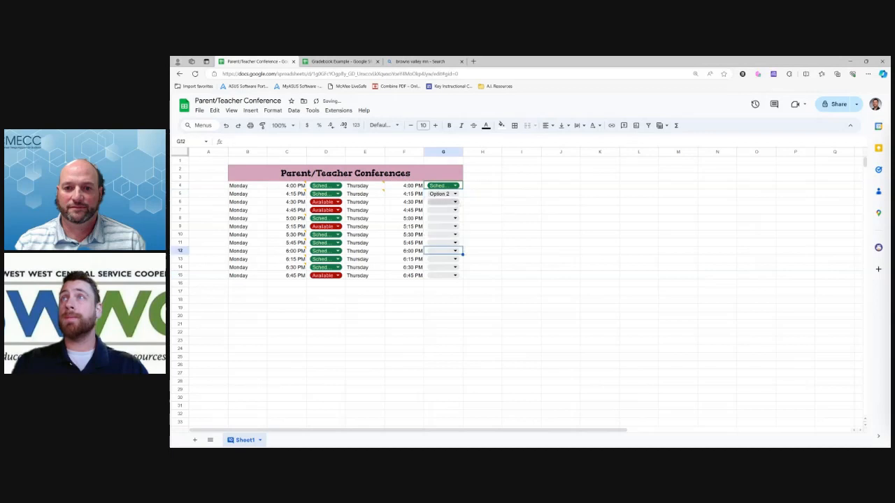
{"action": "key", "text": "Up"}
{"action": "key", "text": "Up"}
{"action": "key", "text": "Up"}
{"action": "key", "text": "Up"}
{"action": "key", "text": "Up"}
{"action": "key", "text": "Up"}
{"action": "key", "text": "Up"}
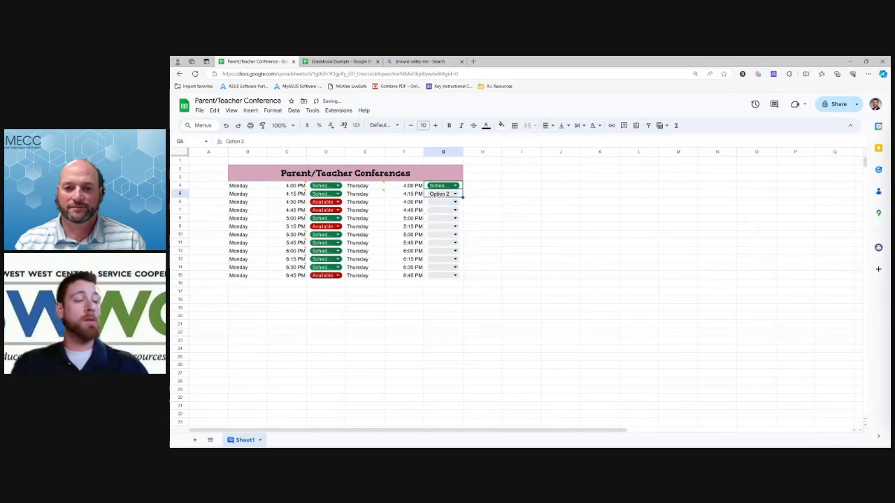
{"action": "left_click", "coordinate": [443, 275], "text": "shift"}
{"action": "key", "text": "Delete"}
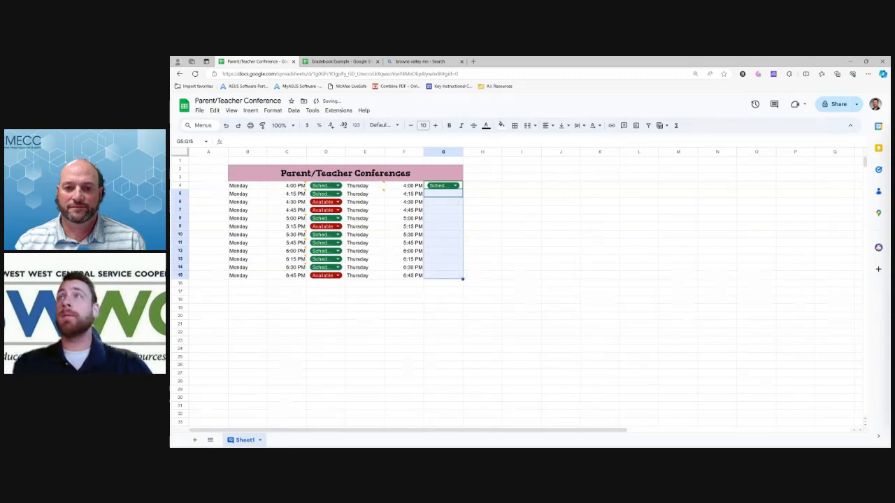
Copy the finished Scheduled dropdown from G4 down through G15.
{"action": "left_click", "coordinate": [470, 196]}
{"action": "left_click", "coordinate": [455, 186]}
{"action": "left_click", "coordinate": [447, 251]}
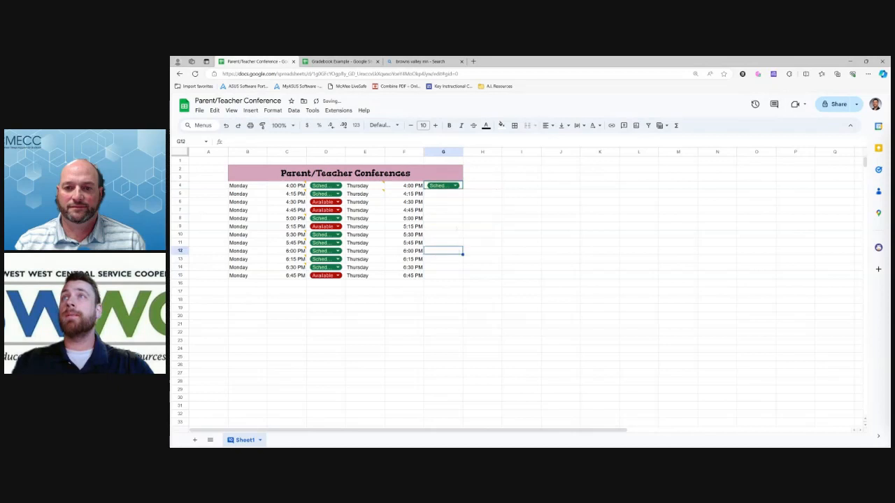
{"action": "key", "text": "Up"}
{"action": "key", "text": "Up"}
{"action": "key", "text": "Up"}
{"action": "key", "text": "Up"}
{"action": "key", "text": "Up"}
{"action": "key", "text": "Up"}
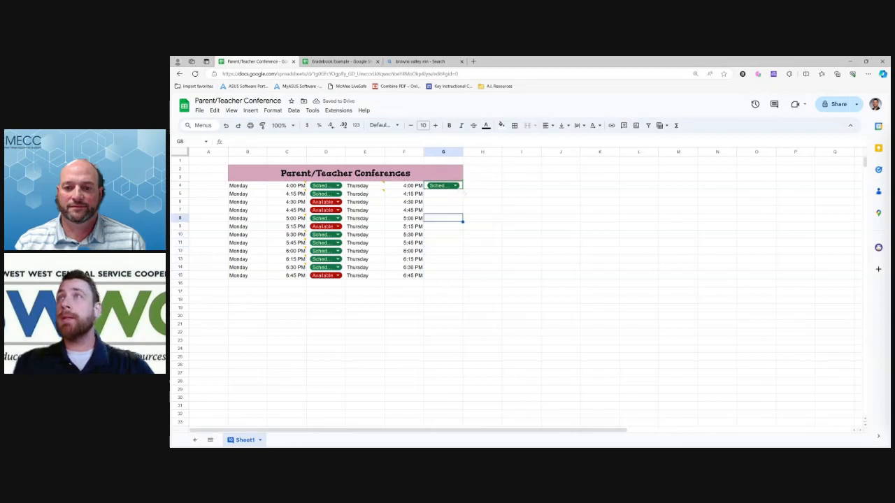
{"action": "key", "text": "Up"}
{"action": "key", "text": "Up"}
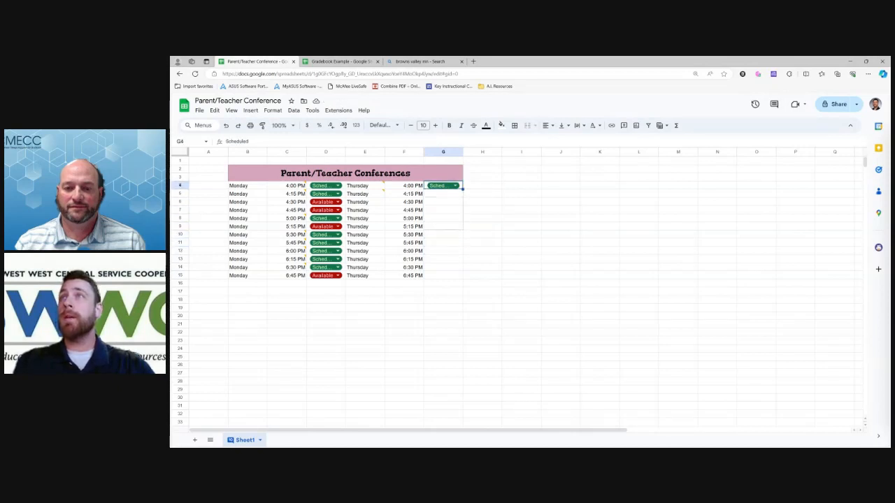
{"action": "left_click_drag", "start_coordinate": [463, 189], "coordinate": [462, 277]}
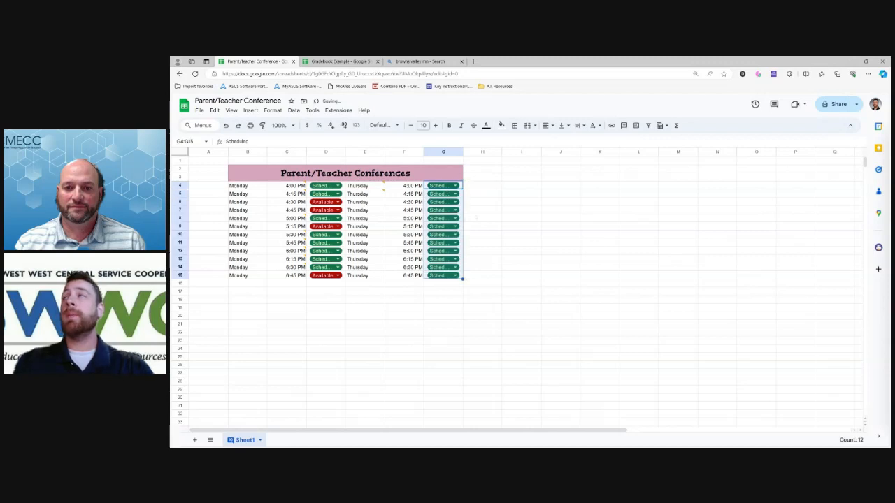
{"action": "left_click", "coordinate": [482, 202]}
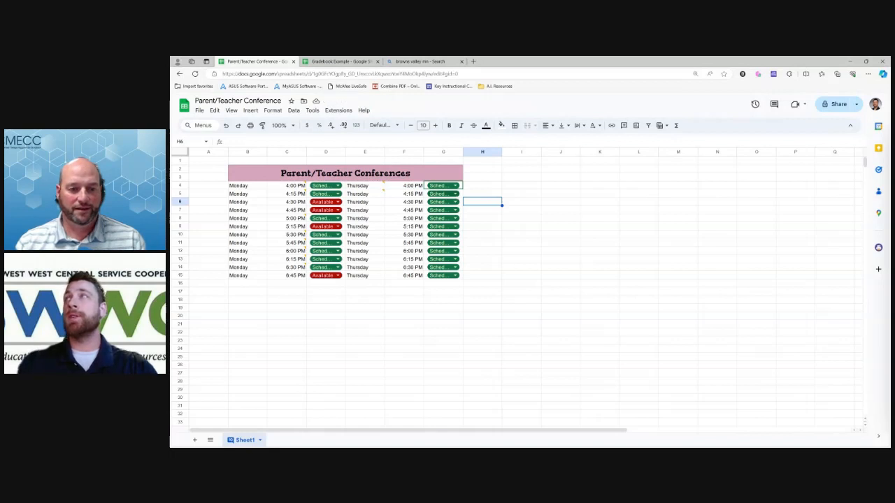
Check the choices in the copied dropdown in G5 without changing its value.
{"action": "left_click", "coordinate": [455, 194]}
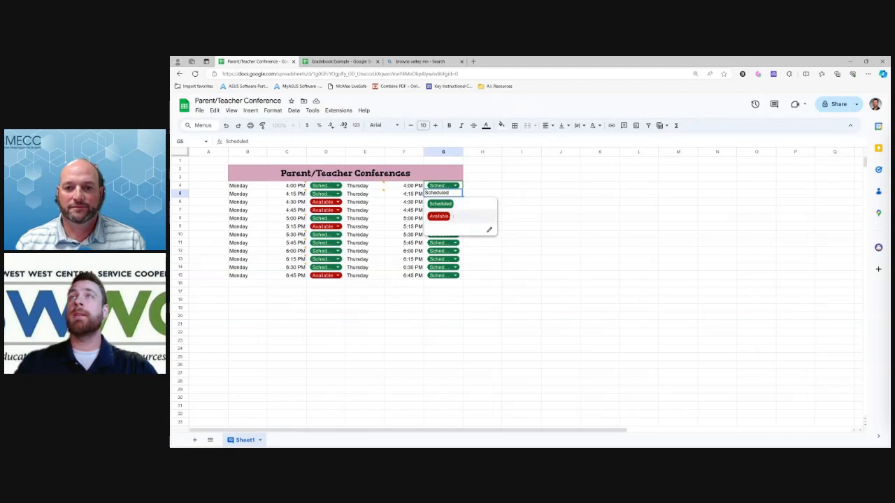
{"action": "left_click", "coordinate": [482, 267]}
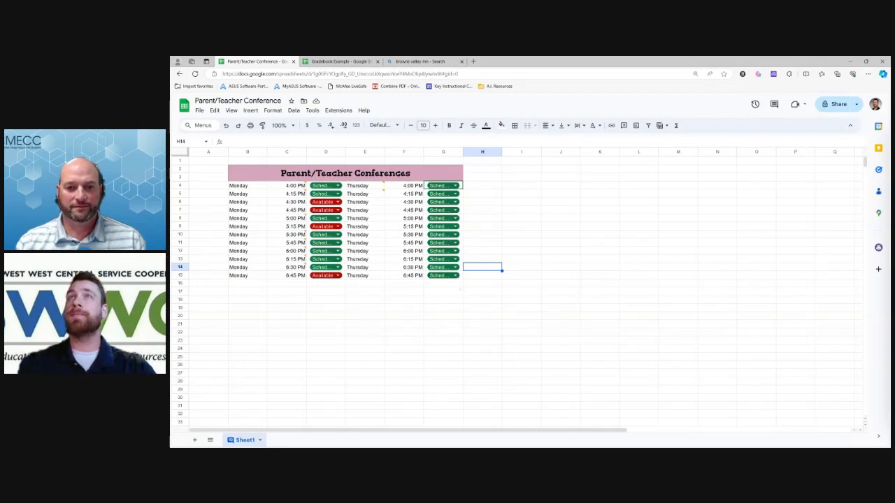
{"action": "left_click", "coordinate": [471, 185]}
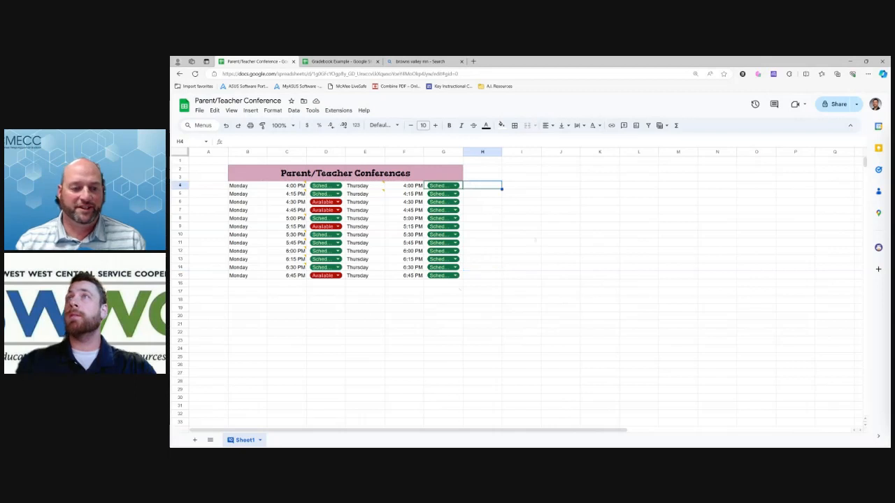